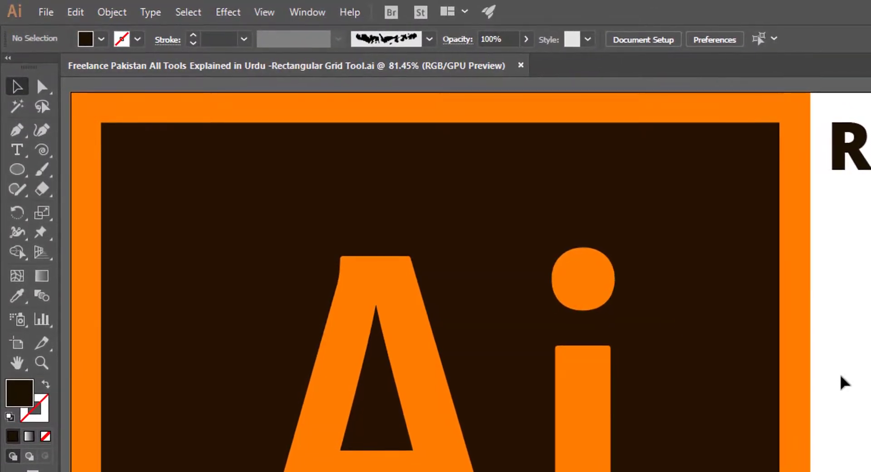
- Collapse the toolbox into a single column
{"action": "left_click", "coordinate": [43, 152]}
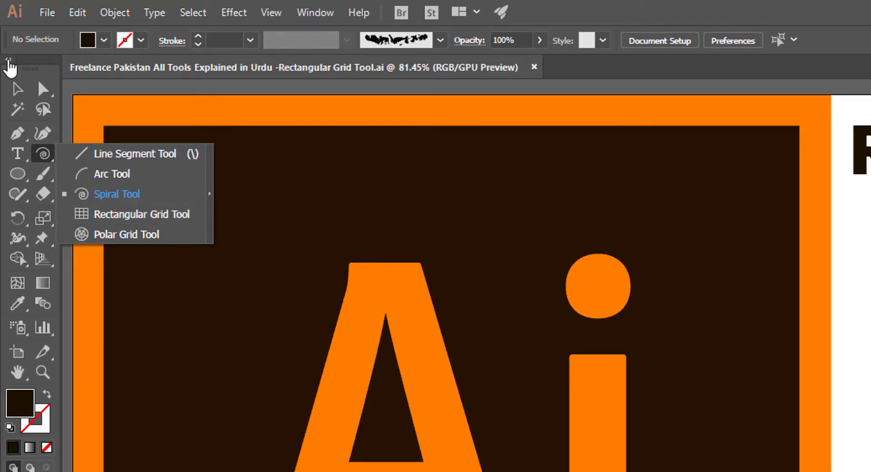
{"action": "left_click", "coordinate": [9, 61]}
{"action": "left_click", "coordinate": [9, 61]}
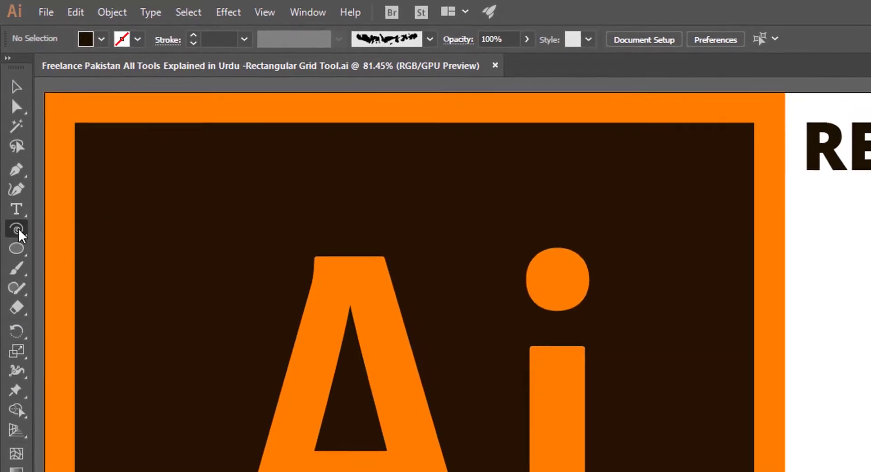
- Tear off the line, arc, spiral and grid tool group into a floating panel beside the title
{"action": "left_click", "coordinate": [17, 231]}
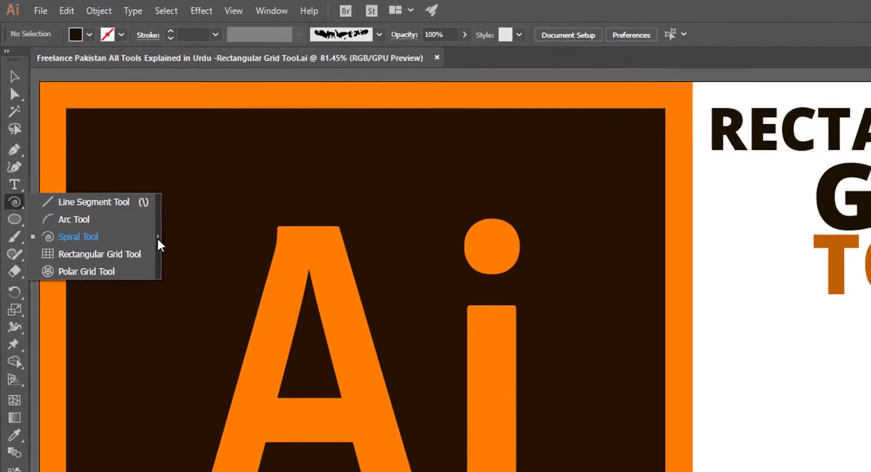
{"action": "left_click", "coordinate": [165, 249]}
{"action": "mouse_move", "coordinate": [67, 193]}
{"action": "left_mouse_down"}
{"action": "mouse_move", "coordinate": [534, 206]}
{"action": "mouse_move", "coordinate": [448, 130]}
{"action": "mouse_move", "coordinate": [580, 205]}
{"action": "left_mouse_up"}
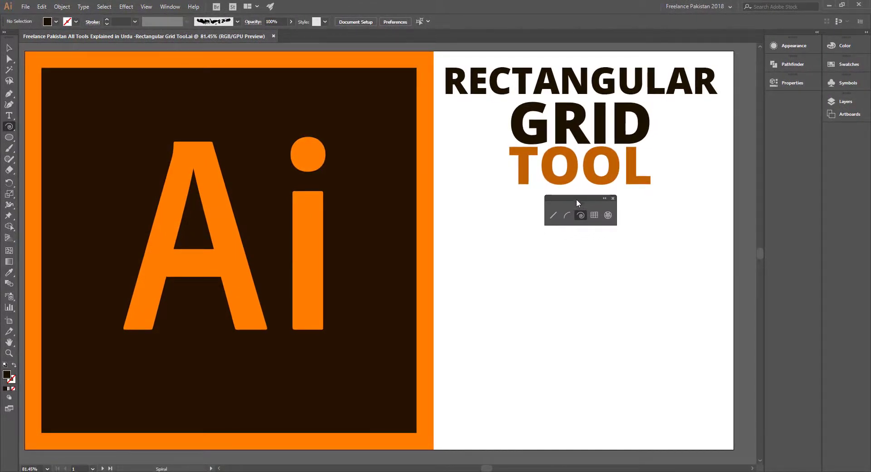
- Nudge the floating tools panel into place and select the Rectangular Grid Tool
{"action": "left_click_drag", "start_coordinate": [580, 204], "coordinate": [576, 207]}
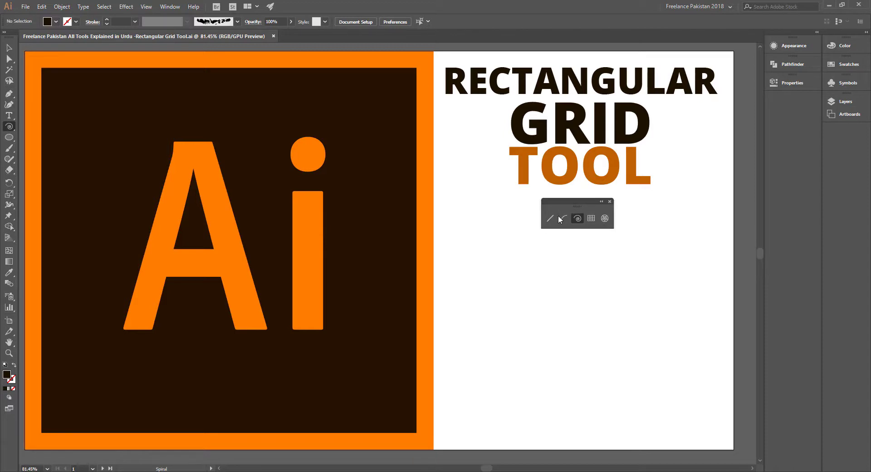
{"action": "left_click", "coordinate": [592, 218]}
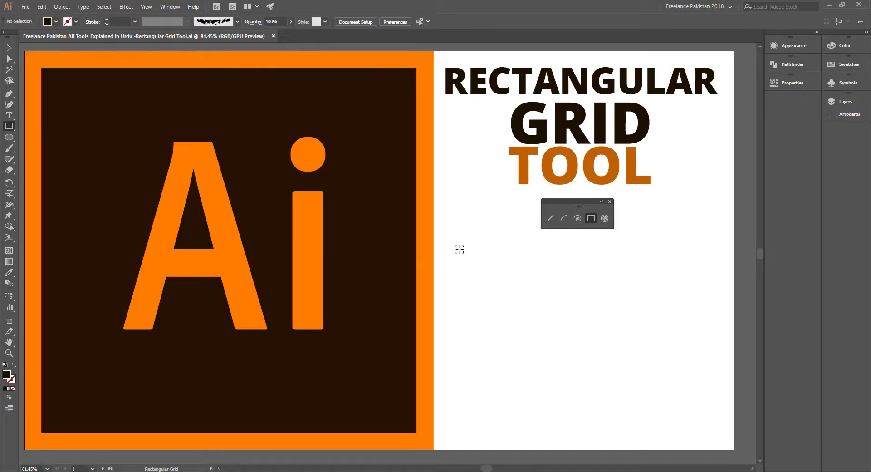
- Drag out a 6×6 rectangular grid about 511 × 396 px below the title, holding Shift briefly
{"action": "mouse_move", "coordinate": [460, 249]}
{"action": "left_mouse_down"}
{"action": "mouse_move", "coordinate": [493, 288]}
{"action": "mouse_move", "coordinate": [620, 318]}
{"action": "mouse_move", "coordinate": [667, 381]}
{"action": "mouse_move", "coordinate": [697, 389]}
{"action": "mouse_move", "coordinate": [697, 349]}
{"action": "mouse_move", "coordinate": [695, 377]}
{"action": "left_mouse_up"}
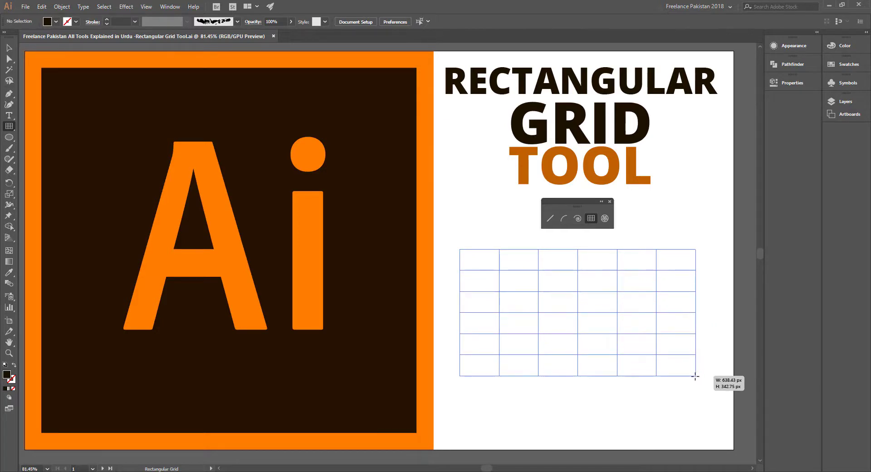
{"action": "left_click_drag", "start_coordinate": [695, 376], "coordinate": [606, 424]}
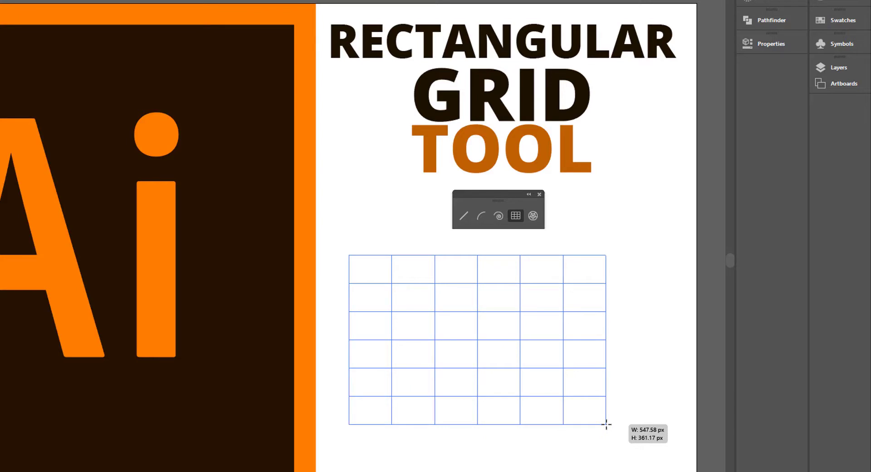
{"action": "key", "text": "shift"}
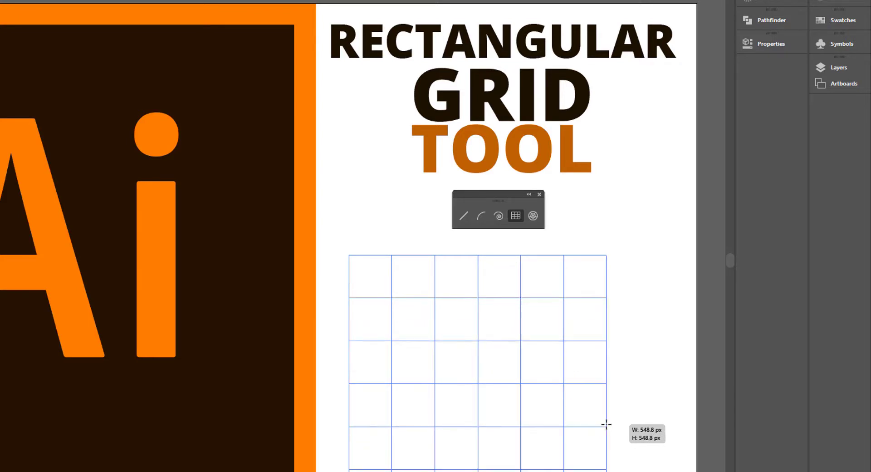
{"action": "mouse_move", "coordinate": [606, 424]}
{"action": "left_mouse_down"}
{"action": "mouse_move", "coordinate": [538, 342]}
{"action": "mouse_move", "coordinate": [581, 366]}
{"action": "mouse_move", "coordinate": [565, 366]}
{"action": "mouse_move", "coordinate": [574, 366]}
{"action": "mouse_move", "coordinate": [584, 436]}
{"action": "left_mouse_up"}
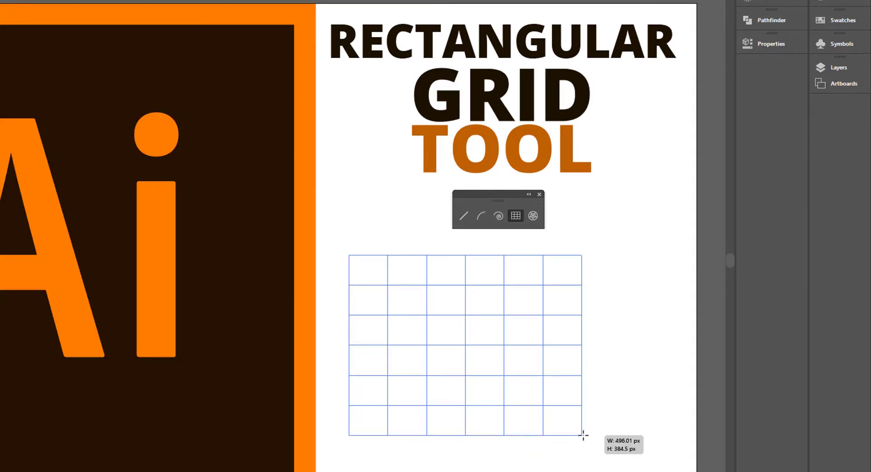
{"action": "left_click_drag", "start_coordinate": [583, 435], "coordinate": [589, 441]}
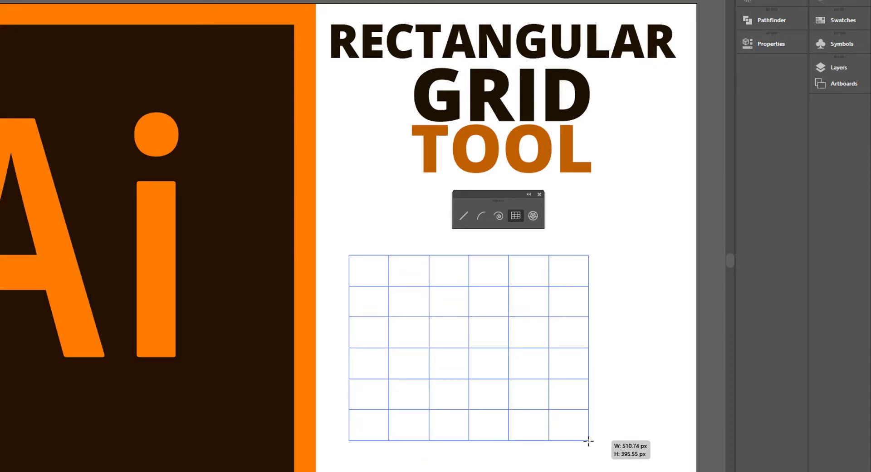
- Vary the grid's row count while holding the drag at about 518 px wide
{"action": "key", "text": "Up"}
{"action": "key", "text": "Up"}
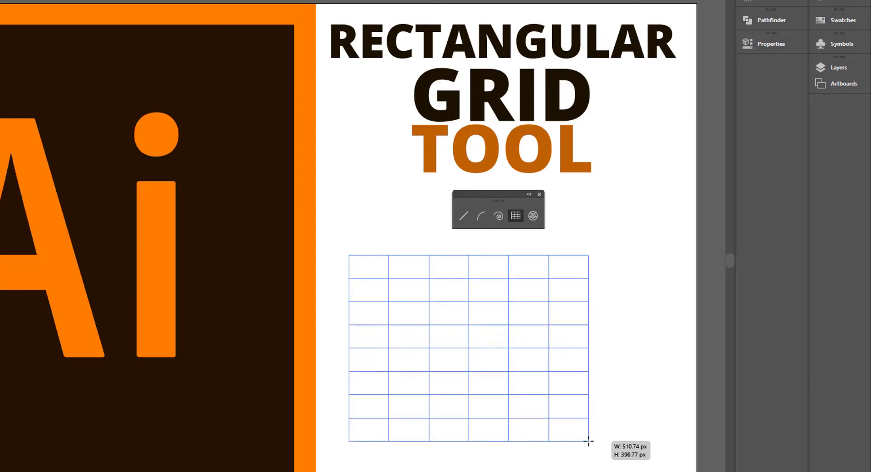
{"action": "key", "text": "Up"}
{"action": "key", "text": "Up"}
{"action": "key", "text": "Up"}
{"action": "key", "text": "Up"}
{"action": "left_click_drag", "start_coordinate": [589, 441], "coordinate": [589, 442]}
{"action": "key", "text": "Up"}
{"action": "key", "text": "Up"}
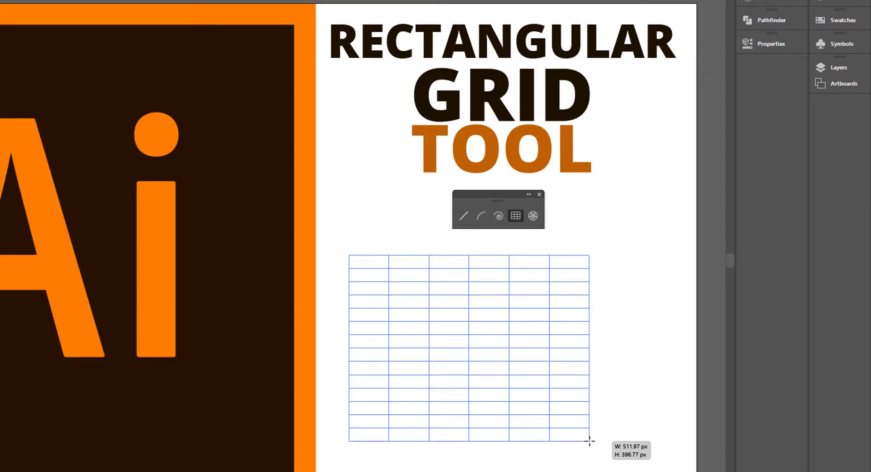
{"action": "left_click_drag", "start_coordinate": [589, 441], "coordinate": [590, 441]}
{"action": "key", "text": "Down"}
{"action": "key", "text": "Down"}
{"action": "key", "text": "Down"}
{"action": "key", "text": "Down"}
{"action": "key", "text": "Down"}
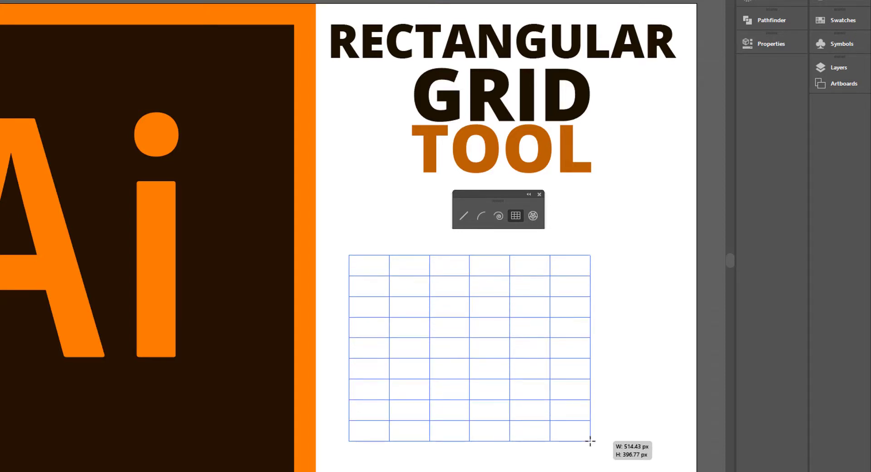
{"action": "key", "text": "Down"}
{"action": "key", "text": "Down"}
{"action": "key", "text": "Down"}
{"action": "key", "text": "Down"}
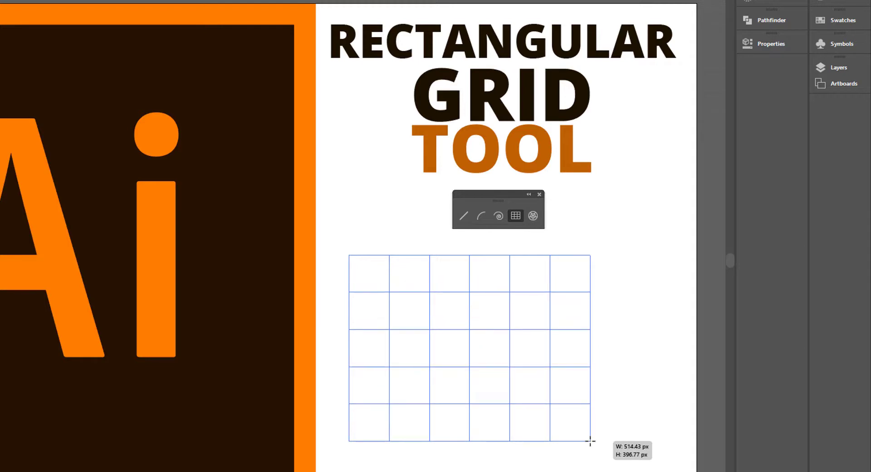
{"action": "key", "text": "Down"}
{"action": "key", "text": "Down"}
{"action": "key", "text": "Left"}
{"action": "left_click_drag", "start_coordinate": [590, 441], "coordinate": [592, 440]}
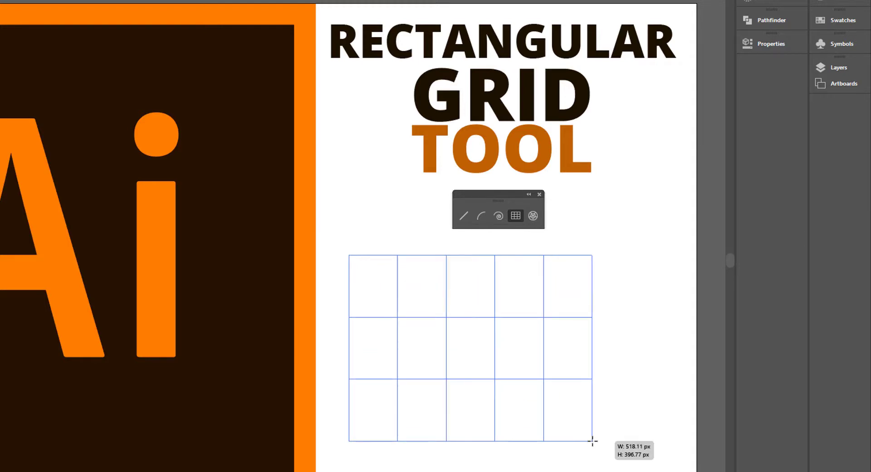
- Change the grid's column count, trying between 2 and 6 columns
{"action": "key", "text": "Left"}
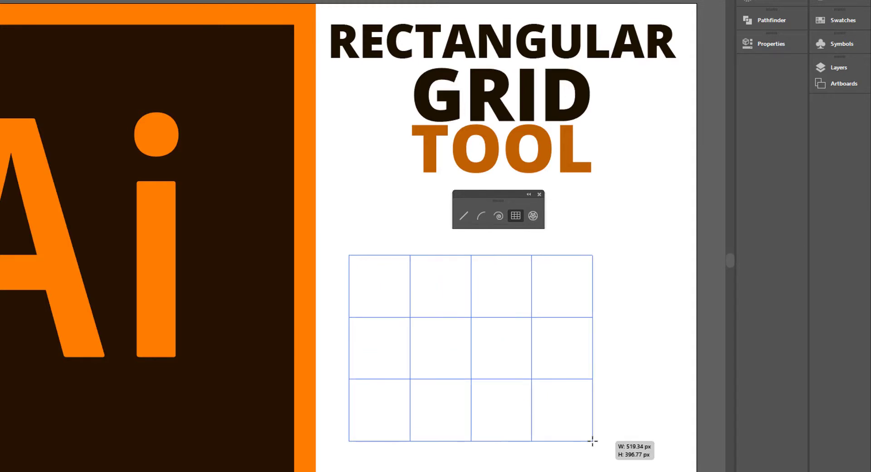
{"action": "key", "text": "Left"}
{"action": "left_click_drag", "start_coordinate": [592, 440], "coordinate": [593, 441]}
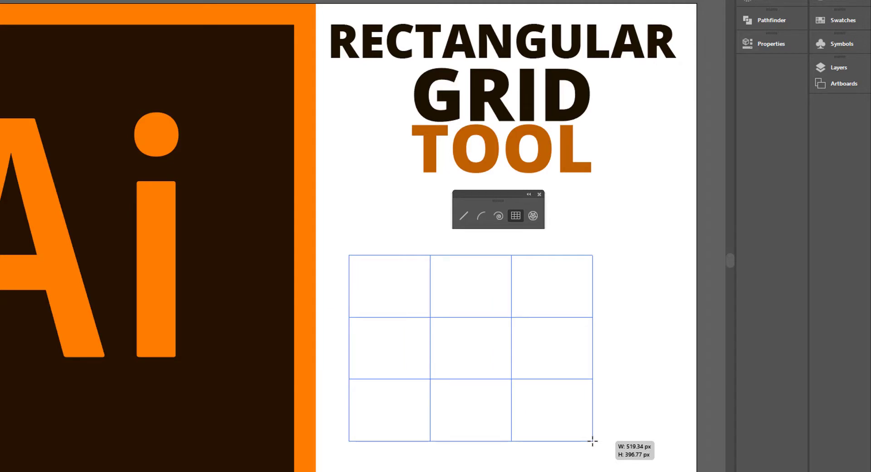
{"action": "key", "text": "Left"}
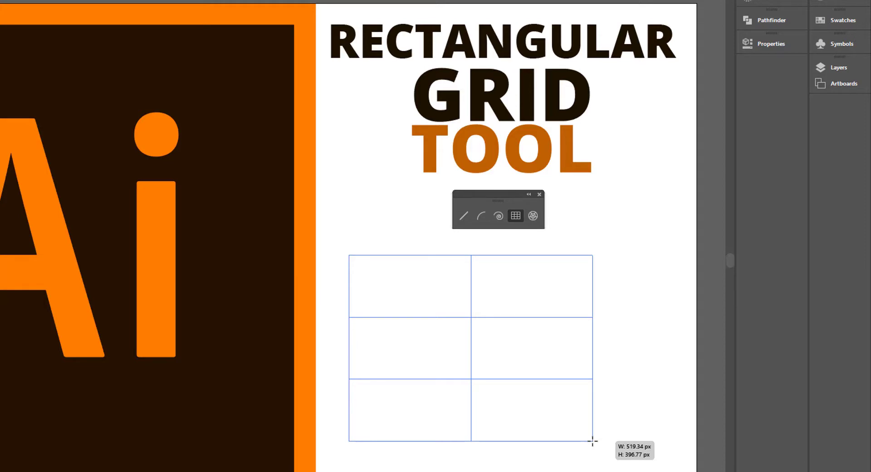
{"action": "key", "text": "Left"}
{"action": "key", "text": "Right"}
{"action": "key", "text": "Right"}
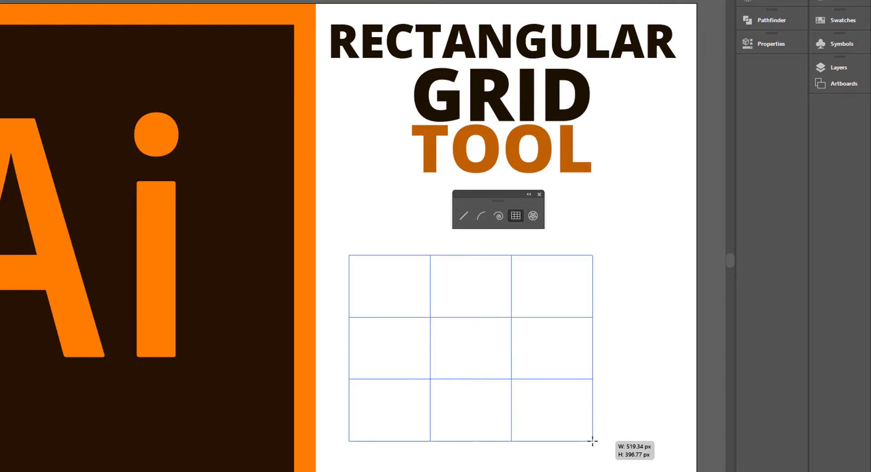
{"action": "key", "text": "Right"}
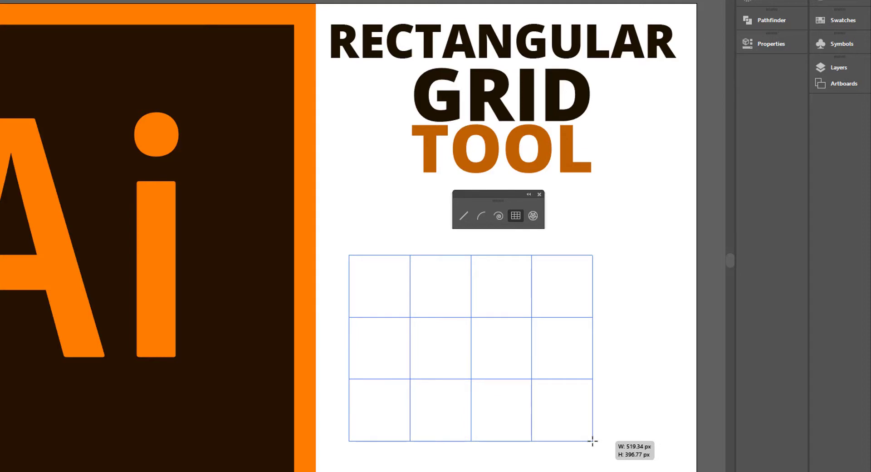
{"action": "key", "text": "Right"}
{"action": "key", "text": "Right"}
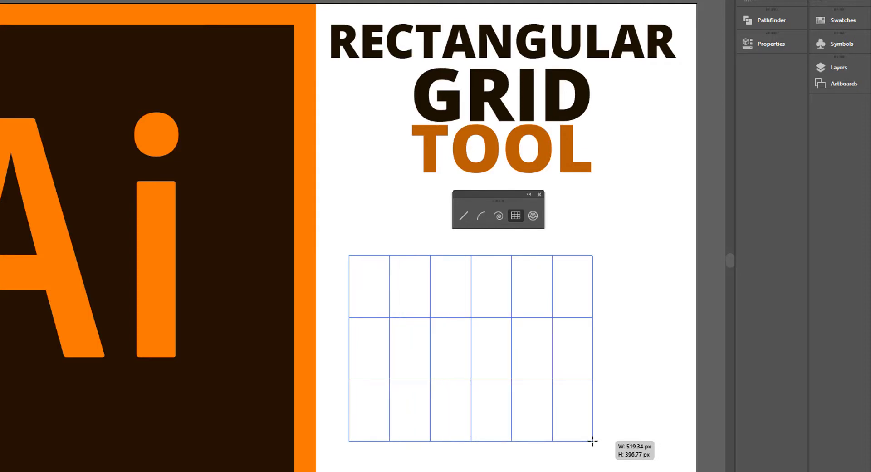
{"action": "key", "text": "Left"}
{"action": "key", "text": "Left"}
{"action": "key", "text": "Left"}
{"action": "key", "text": "Left"}
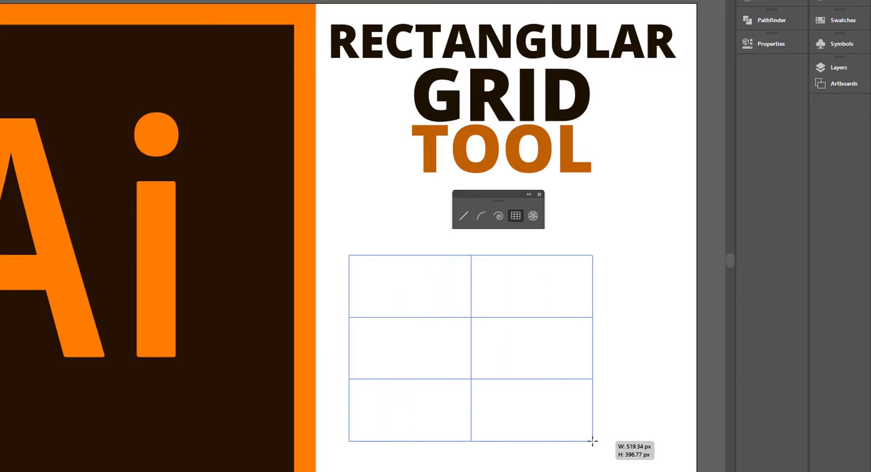
{"action": "key", "text": "Left"}
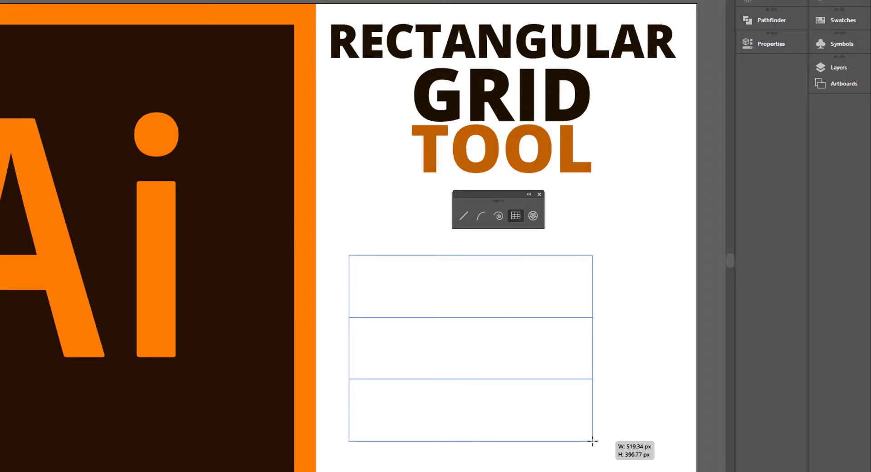
- Settle the grid at 2 rows by 2 columns and enlarge it past 583 px wide
{"action": "key", "text": "Up"}
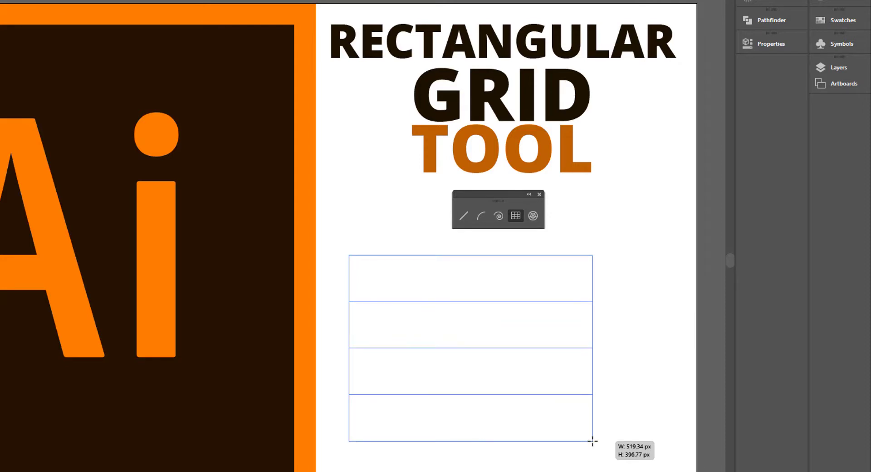
{"action": "key", "text": "Down"}
{"action": "key", "text": "Down"}
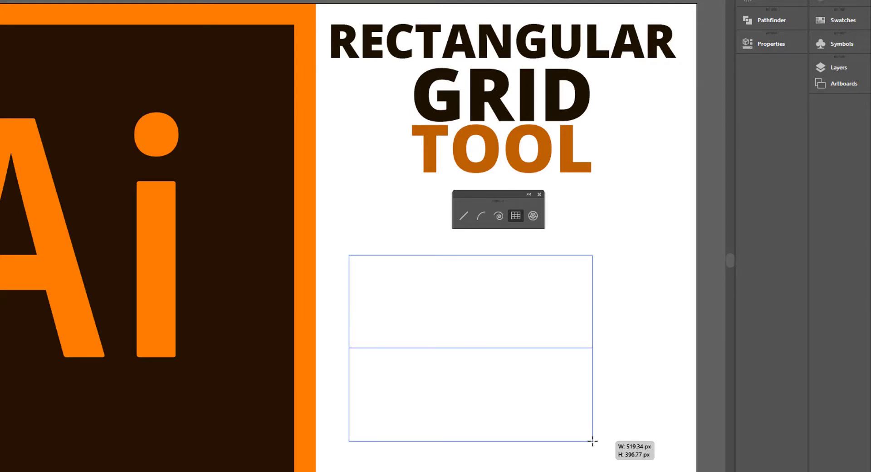
{"action": "key", "text": "Right"}
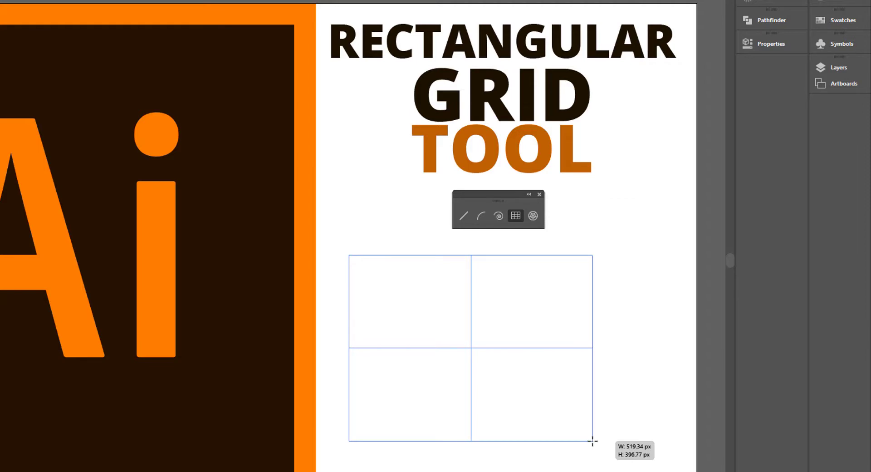
{"action": "left_click_drag", "start_coordinate": [593, 441], "coordinate": [643, 468]}
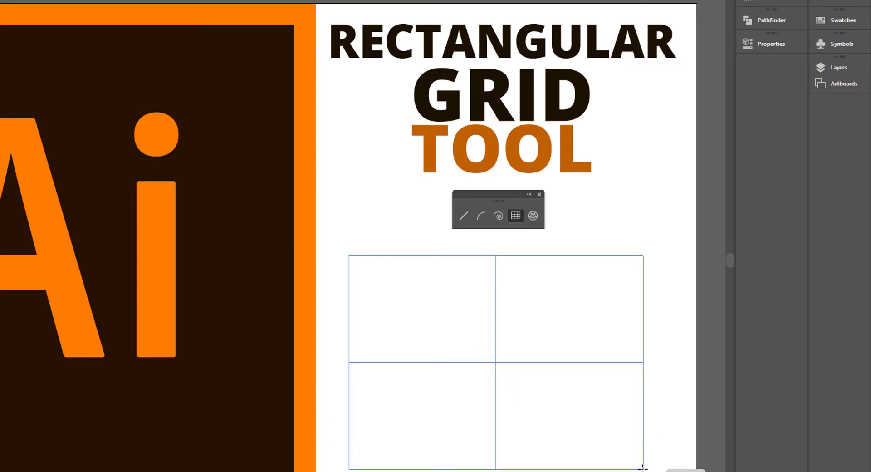
- Finish the 2×2 grid at about 626 × 457 px and bring up the View menu
{"action": "left_click_drag", "start_coordinate": [643, 468], "coordinate": [643, 468]}
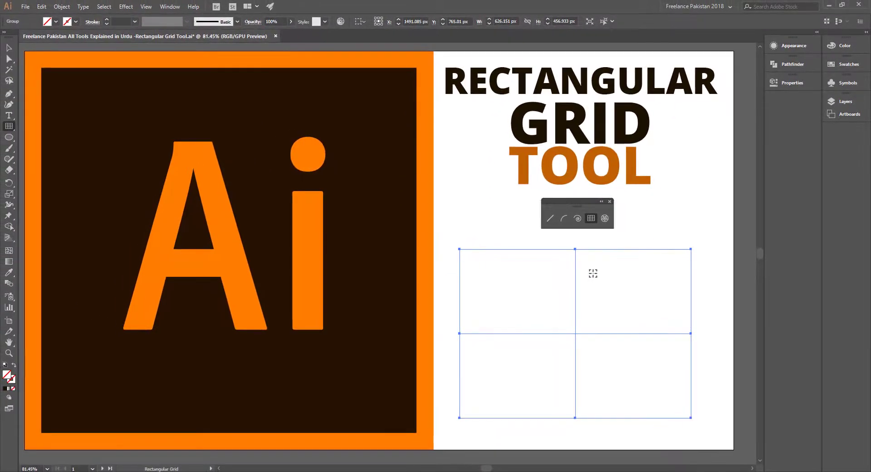
{"action": "left_click", "coordinate": [142, 7]}
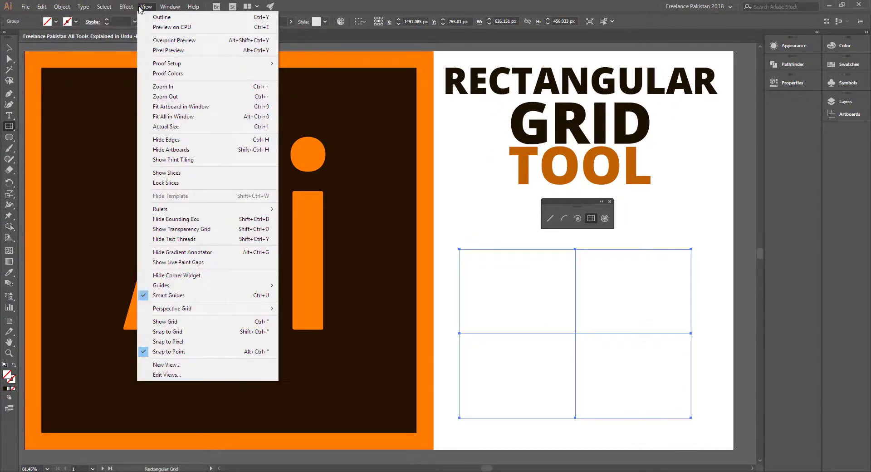
{"action": "mouse_move", "coordinate": [204, 285]}
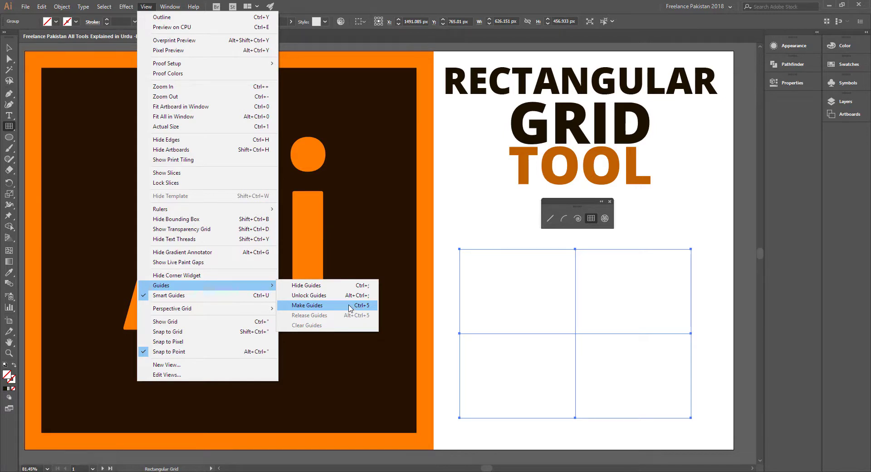
- Convert the 2×2 grid into guides with View > Guides > Make Guides
{"action": "left_click", "coordinate": [350, 307]}
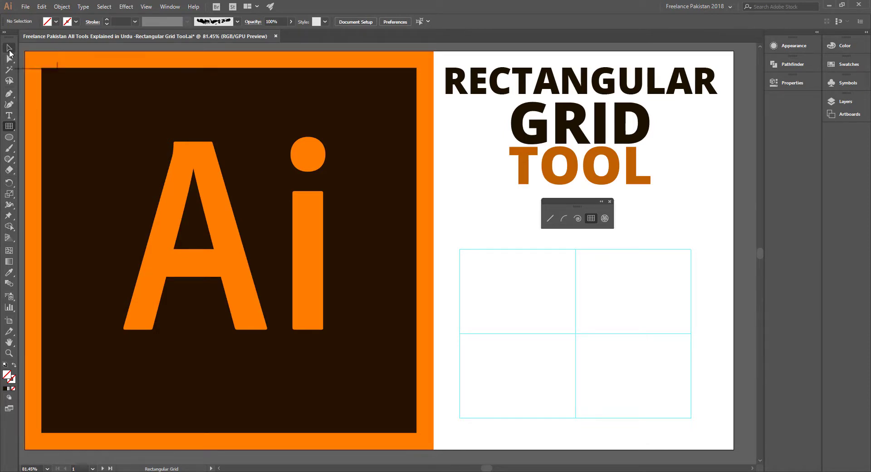
- Activate the Selection Tool, then the Pen Tool for drawing over the guide grid
{"action": "left_click", "coordinate": [9, 48]}
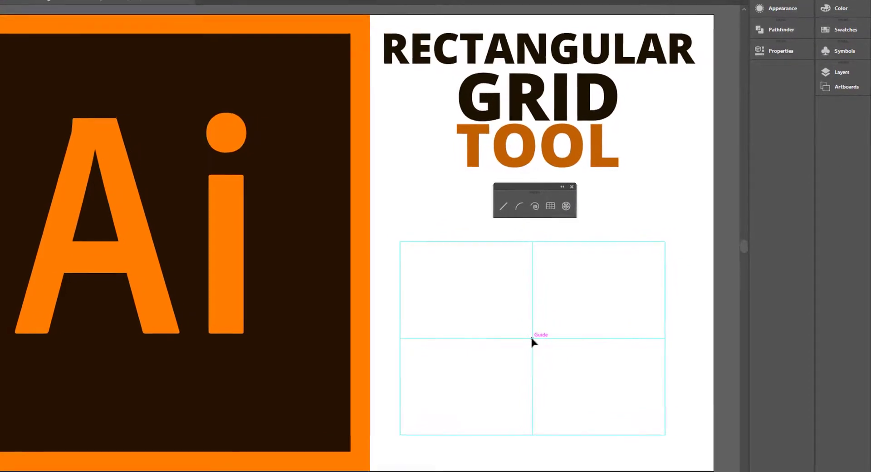
{"action": "key", "text": "backslash"}
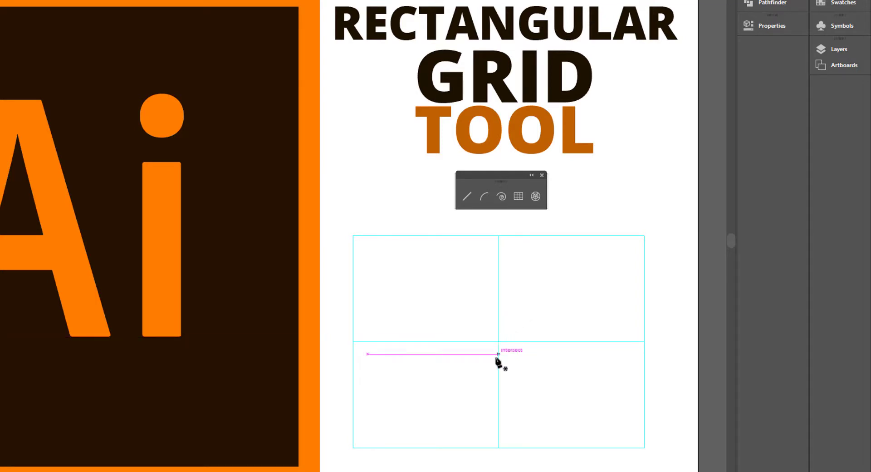
- Draw a closed curved path through the guide grid's bottom, left, top and right midpoints
{"action": "left_click", "coordinate": [499, 448]}
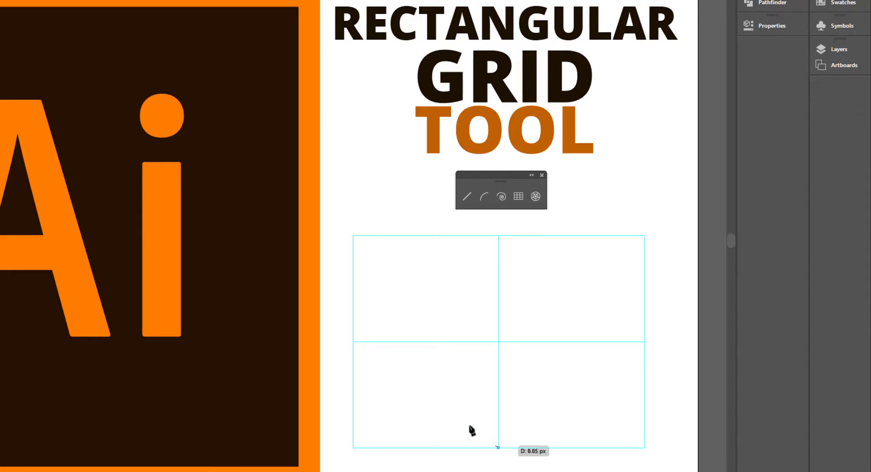
{"action": "left_click", "coordinate": [354, 342]}
{"action": "left_click_drag", "start_coordinate": [353, 342], "coordinate": [353, 235]}
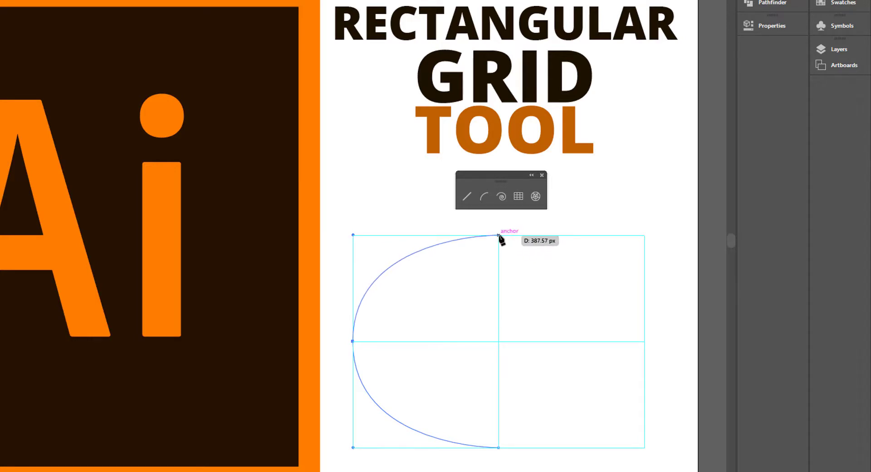
{"action": "mouse_move", "coordinate": [498, 235]}
{"action": "left_mouse_down"}
{"action": "mouse_move", "coordinate": [628, 236]}
{"action": "mouse_move", "coordinate": [536, 231]}
{"action": "left_mouse_up"}
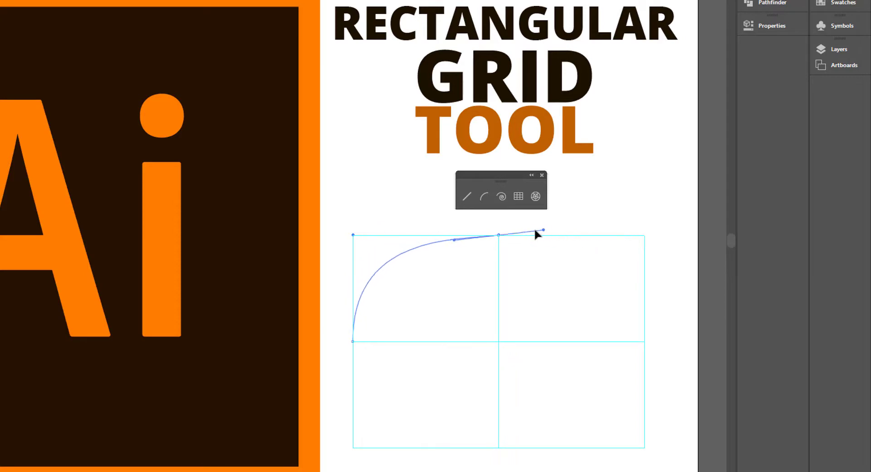
{"action": "left_click_drag", "start_coordinate": [536, 231], "coordinate": [568, 234]}
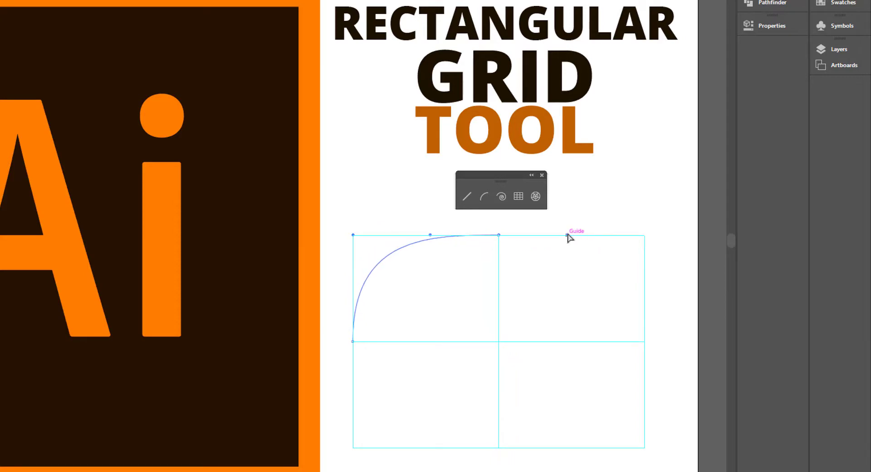
{"action": "mouse_move", "coordinate": [645, 342]}
{"action": "left_mouse_down"}
{"action": "mouse_move", "coordinate": [649, 453]}
{"action": "mouse_move", "coordinate": [644, 447]}
{"action": "left_mouse_up"}
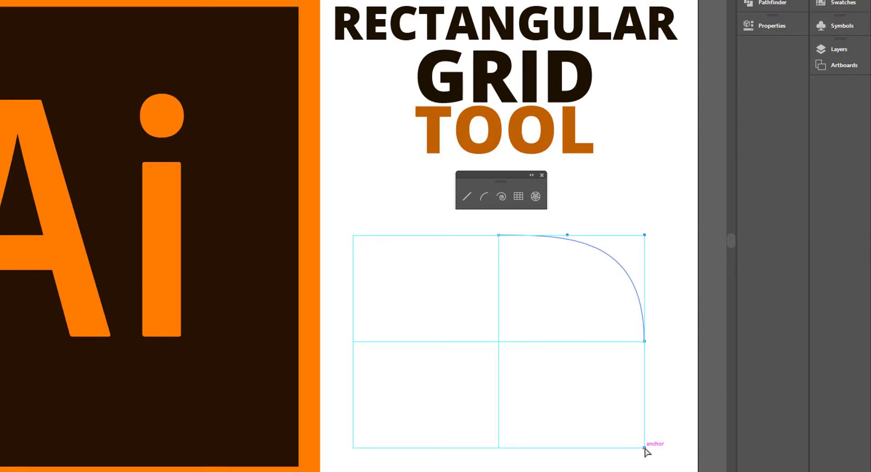
{"action": "mouse_move", "coordinate": [645, 448]}
{"action": "left_mouse_down"}
{"action": "mouse_move", "coordinate": [437, 453]}
{"action": "mouse_move", "coordinate": [490, 448]}
{"action": "mouse_move", "coordinate": [475, 448]}
{"action": "left_mouse_up"}
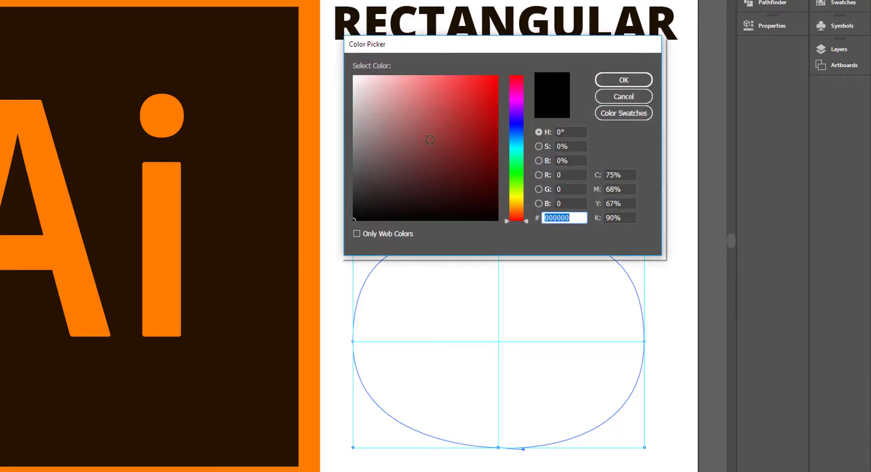
- Fill the oval with red D13434 and move it left over the Ai logo
{"action": "left_click_drag", "start_coordinate": [447, 108], "coordinate": [462, 101]}
{"action": "left_click", "coordinate": [612, 80]}
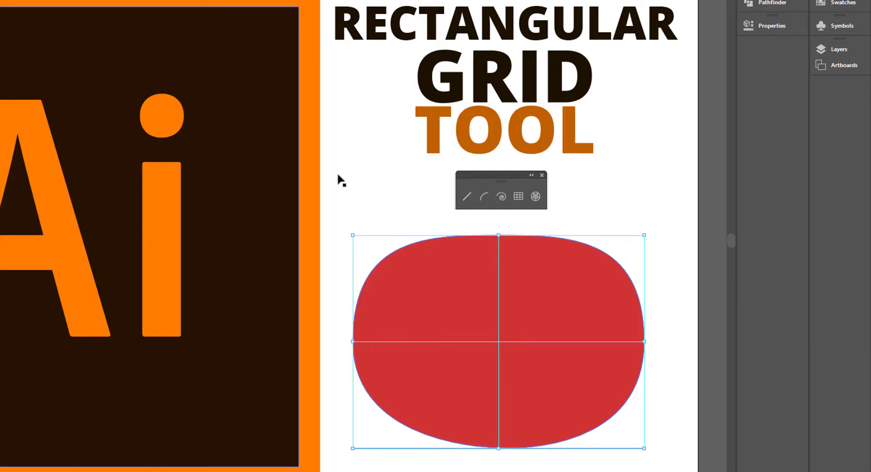
{"action": "mouse_move", "coordinate": [633, 286]}
{"action": "left_mouse_down"}
{"action": "mouse_move", "coordinate": [411, 270]}
{"action": "mouse_move", "coordinate": [232, 216]}
{"action": "left_mouse_up"}
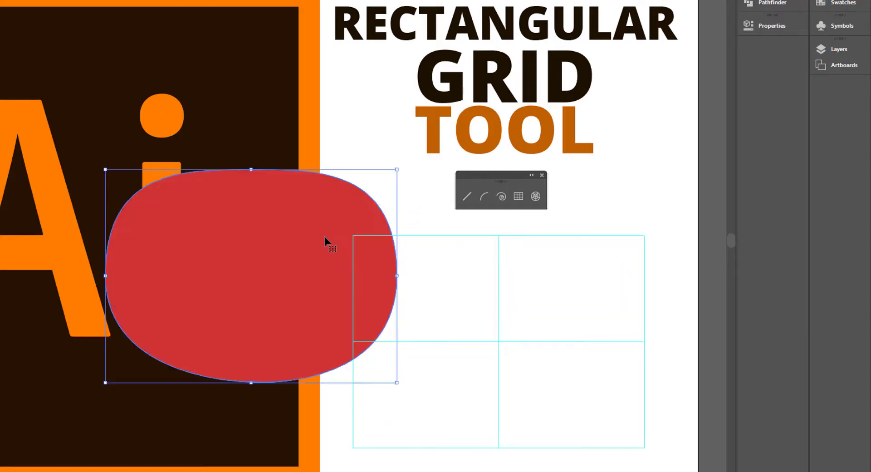
{"action": "left_click", "coordinate": [498, 335]}
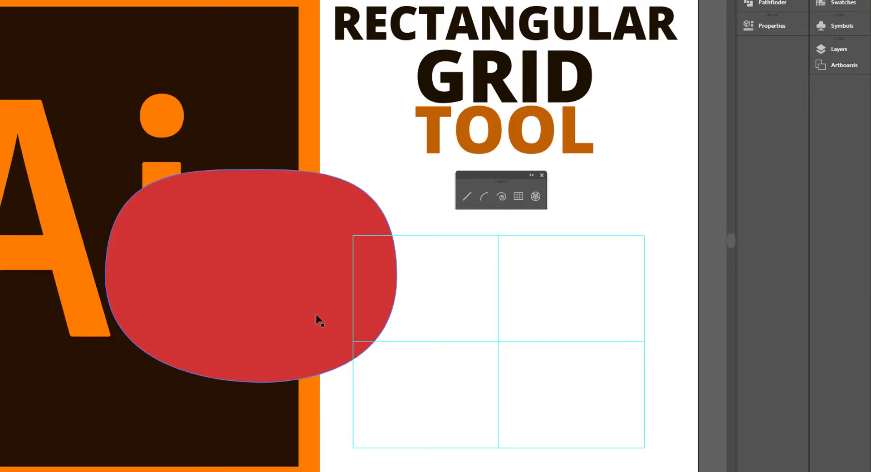
- Move the red shape up over the Ai logo, then delete it
{"action": "left_click_drag", "start_coordinate": [316, 319], "coordinate": [274, 217]}
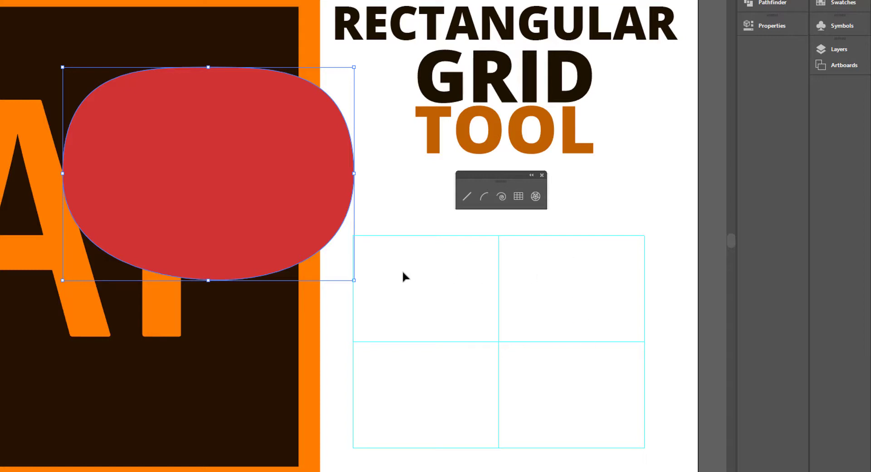
{"action": "key", "text": "Delete"}
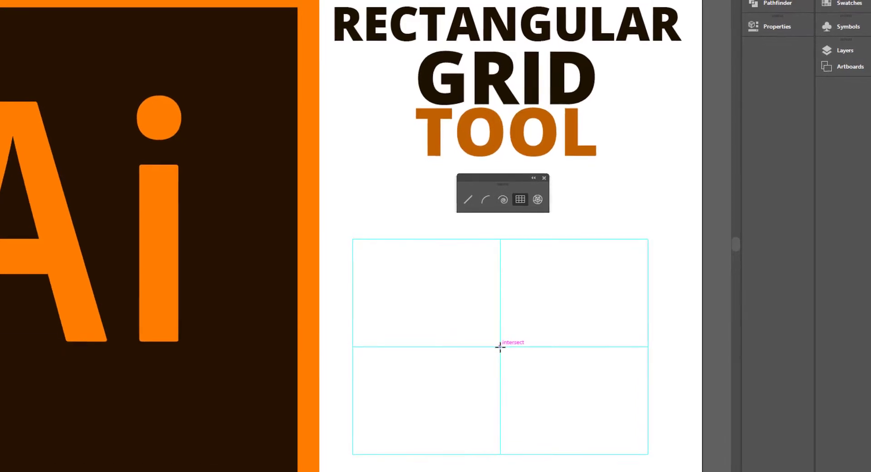
{"action": "left_click", "coordinate": [504, 361]}
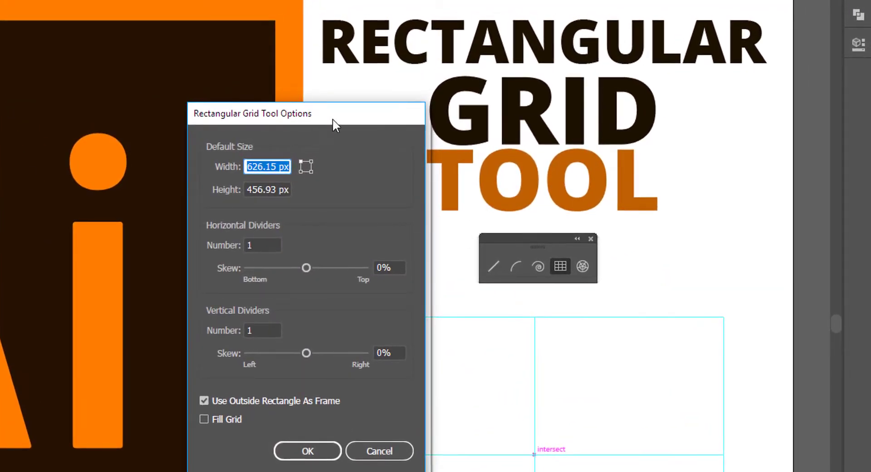
{"action": "mouse_move", "coordinate": [334, 114]}
{"action": "left_mouse_down"}
{"action": "mouse_move", "coordinate": [346, 159]}
{"action": "mouse_move", "coordinate": [339, 200]}
{"action": "left_mouse_up"}
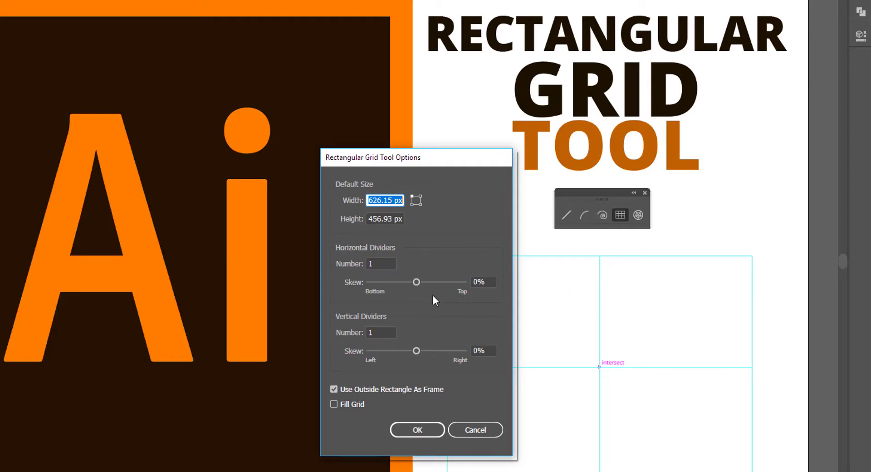
{"action": "mouse_move", "coordinate": [419, 283]}
{"action": "left_mouse_down"}
{"action": "mouse_move", "coordinate": [403, 283]}
{"action": "mouse_move", "coordinate": [437, 289]}
{"action": "left_mouse_up"}
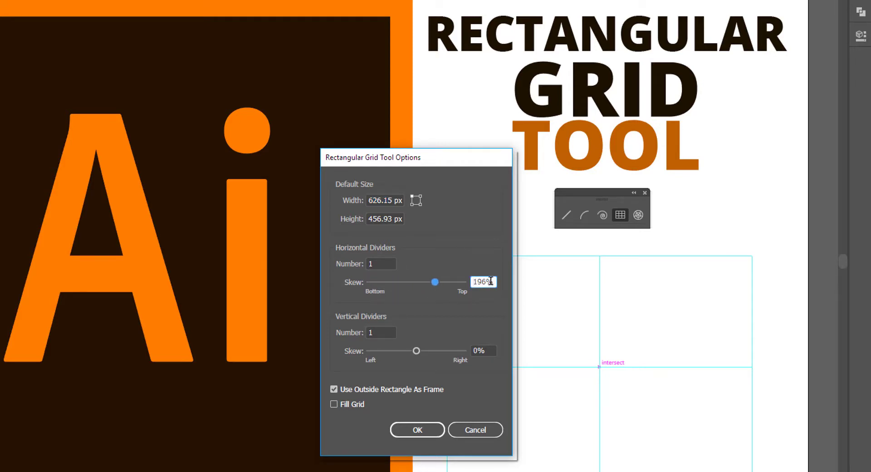
{"action": "left_click_drag", "start_coordinate": [493, 280], "coordinate": [434, 280]}
{"action": "left_click", "coordinate": [478, 432]}
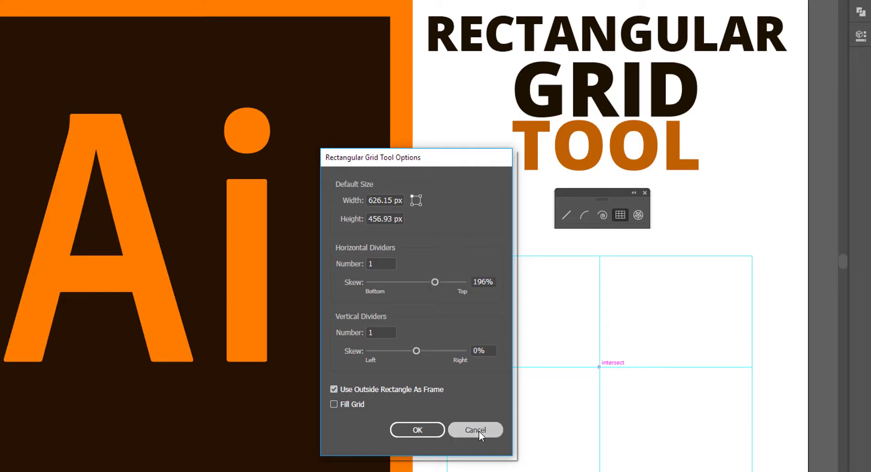
- Create a filled rectangular grid with 5 horizontal and 5 vertical dividers
{"action": "left_click", "coordinate": [599, 366]}
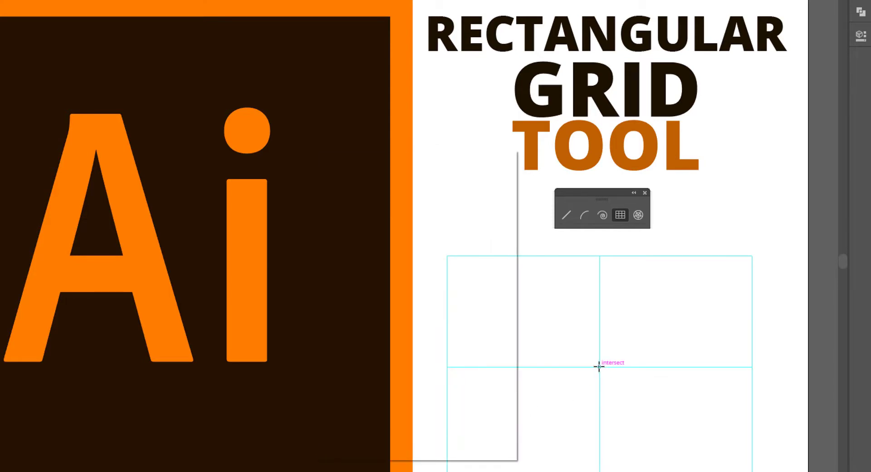
{"action": "type", "text": "5"}
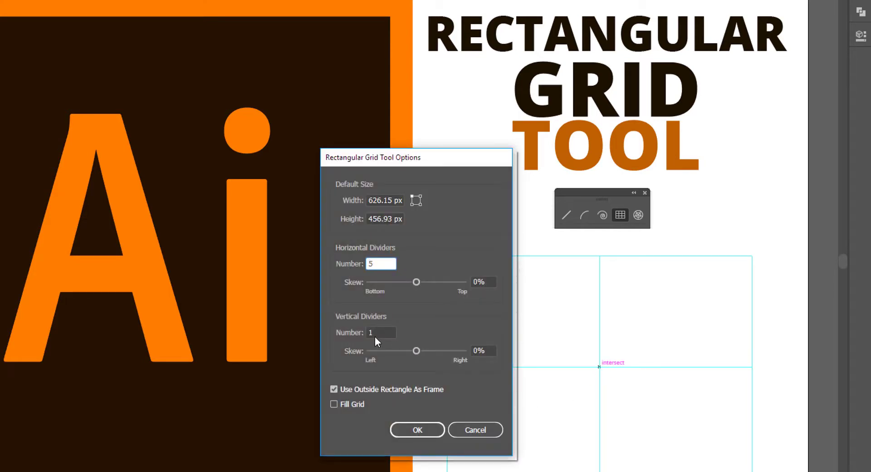
{"action": "key", "text": "Tab"}
{"action": "type", "text": "5"}
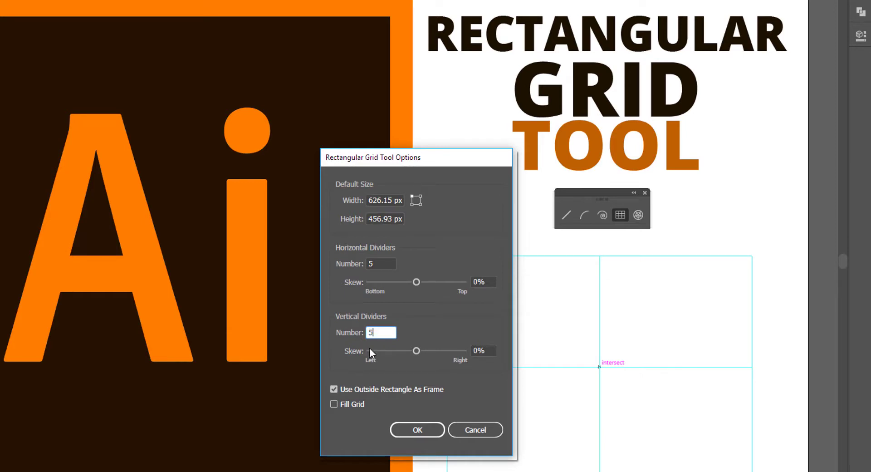
{"action": "left_click", "coordinate": [334, 404]}
{"action": "left_click", "coordinate": [417, 429]}
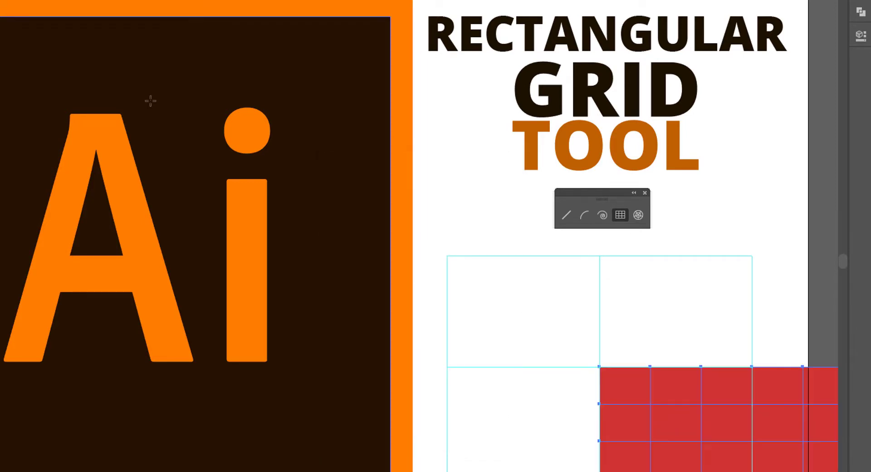
- Move the red grid up so it snaps onto the cyan guide grid
{"action": "key", "text": "v"}
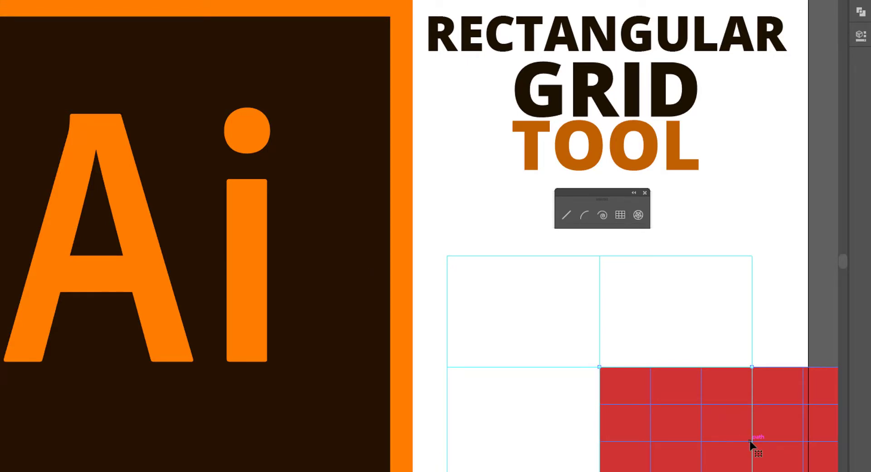
{"action": "left_click_drag", "start_coordinate": [738, 437], "coordinate": [594, 339]}
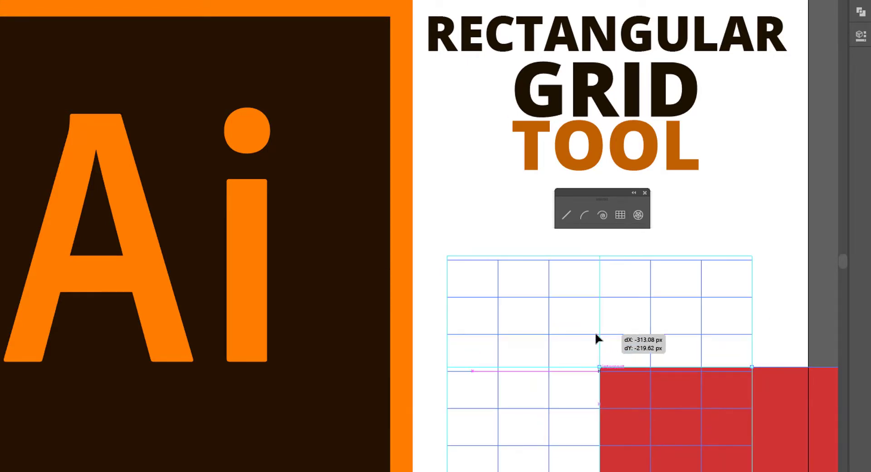
{"action": "left_click_drag", "start_coordinate": [595, 343], "coordinate": [595, 340]}
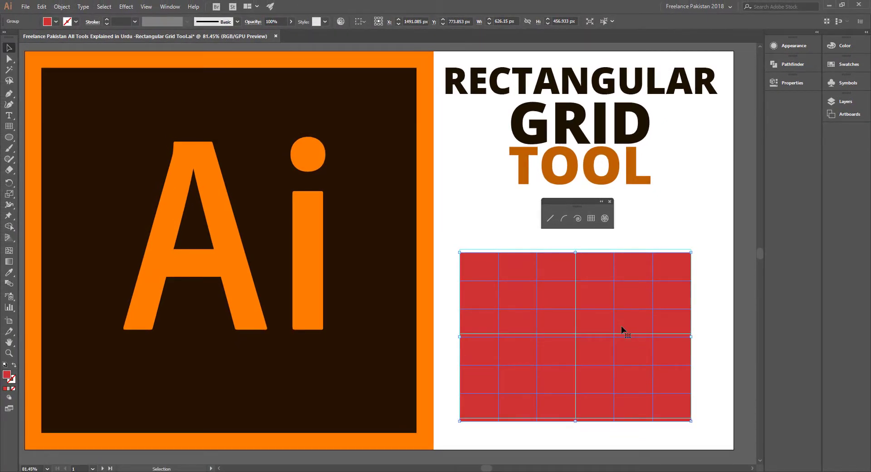
- Delete the red grid and start a new rectangular grid at the guide intersection
{"action": "key", "text": "Delete"}
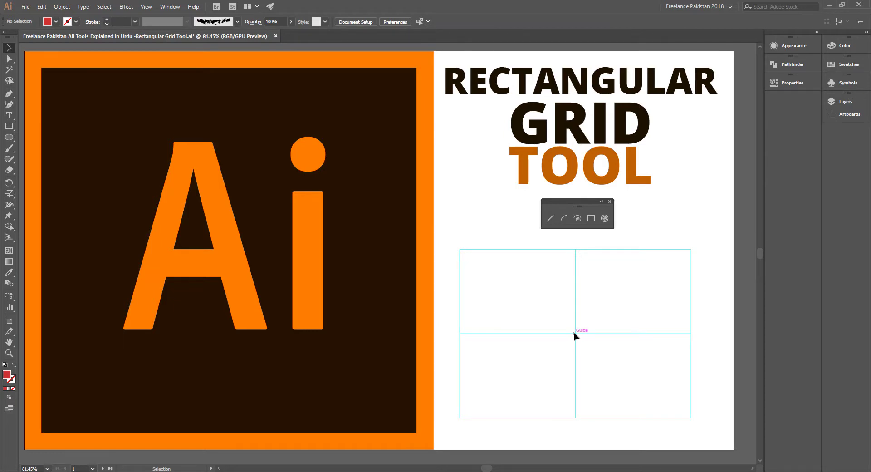
{"action": "left_click", "coordinate": [594, 217]}
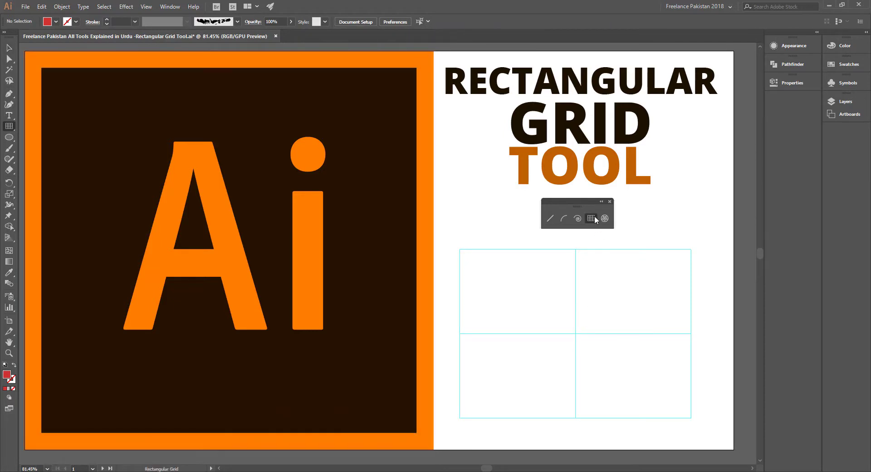
{"action": "left_click", "coordinate": [575, 333]}
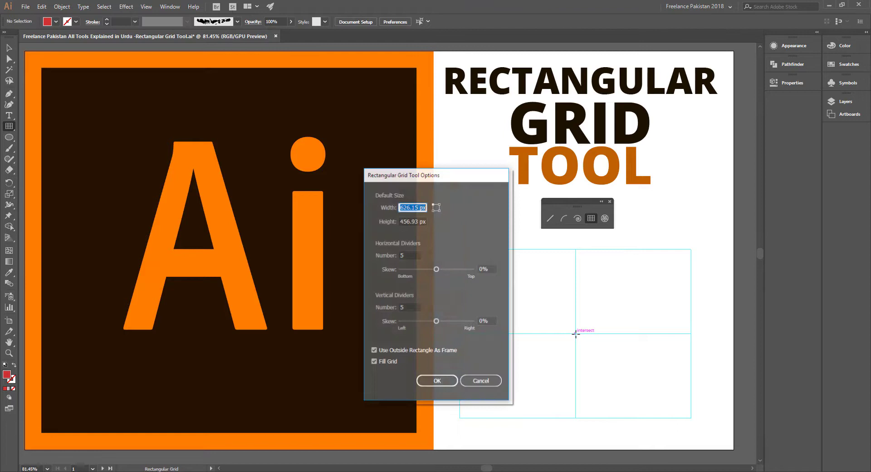
- Set the horizontal divider skew to 32% and the vertical skew to 25%
{"action": "left_click", "coordinate": [436, 270]}
{"action": "left_click_drag", "start_coordinate": [436, 268], "coordinate": [437, 269]}
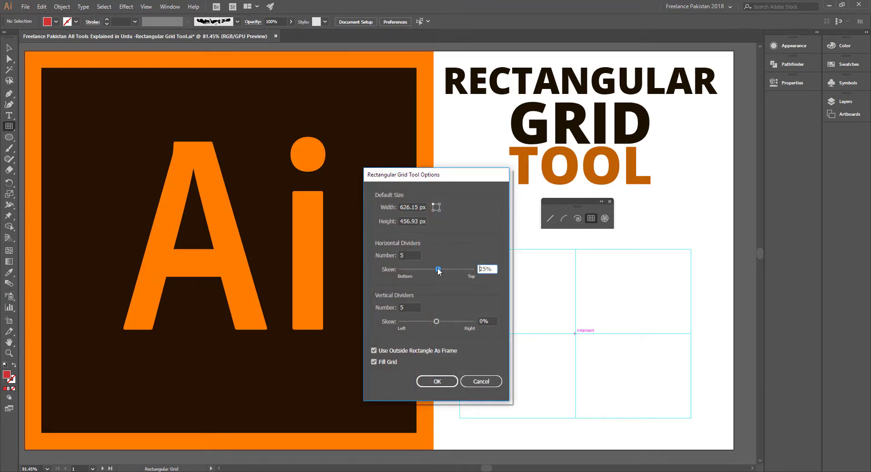
{"action": "left_click_drag", "start_coordinate": [438, 268], "coordinate": [439, 268]}
{"action": "left_click_drag", "start_coordinate": [439, 321], "coordinate": [435, 322]}
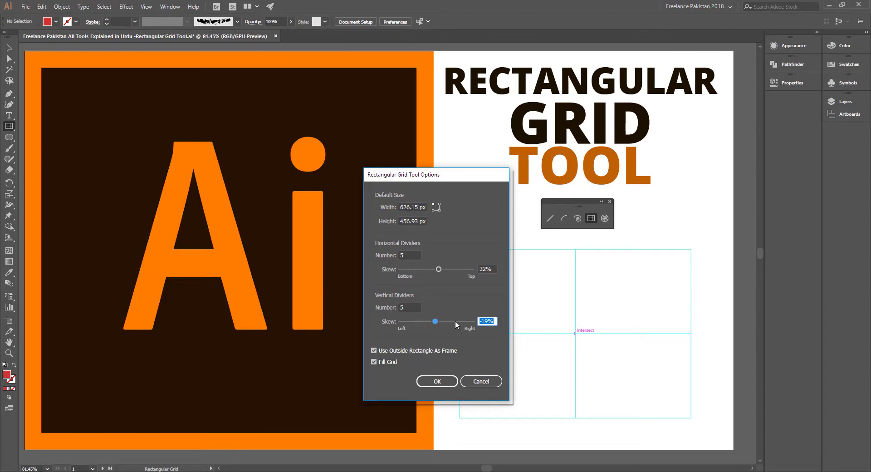
{"action": "type", "text": "25"}
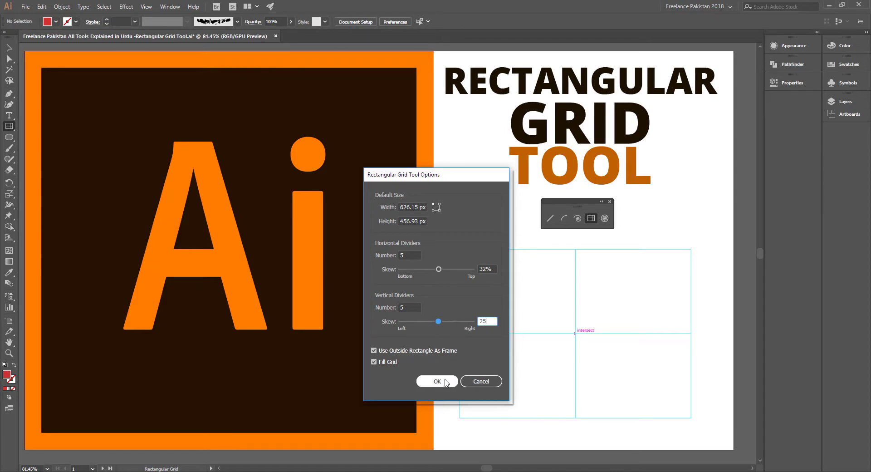
- Create the skewed red grid and drag it onto the cyan guide grid below the title
{"action": "left_click", "coordinate": [438, 382]}
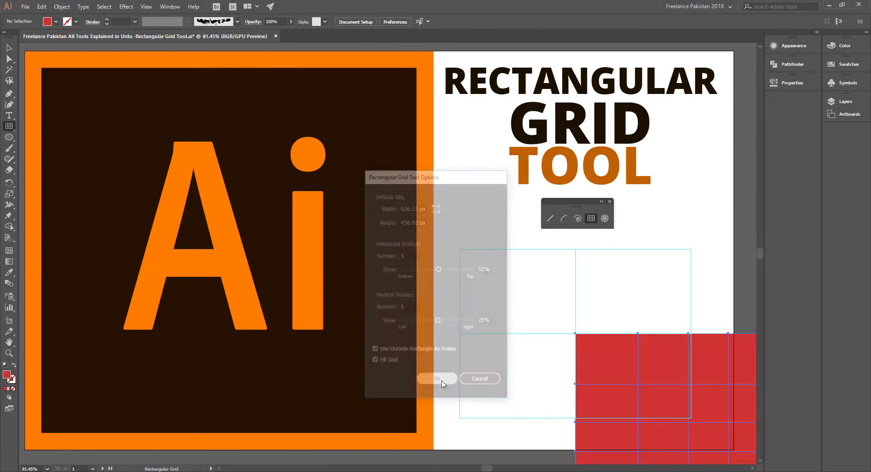
{"action": "left_click", "coordinate": [9, 48]}
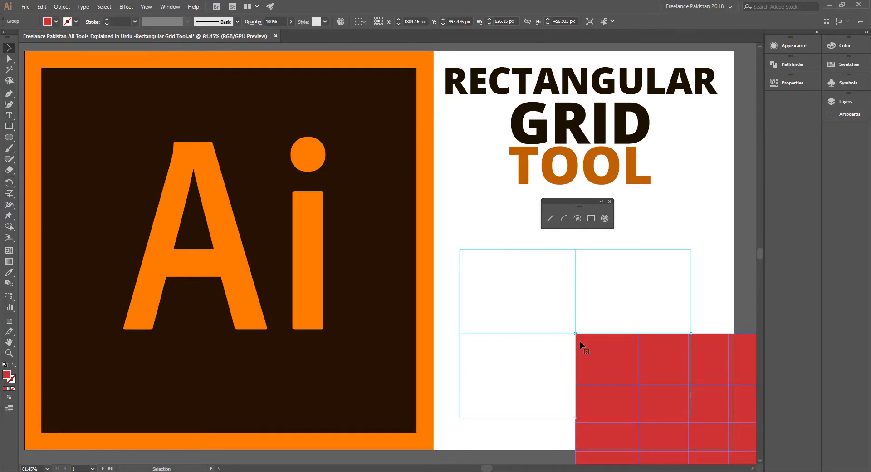
{"action": "left_click_drag", "start_coordinate": [727, 385], "coordinate": [545, 303]}
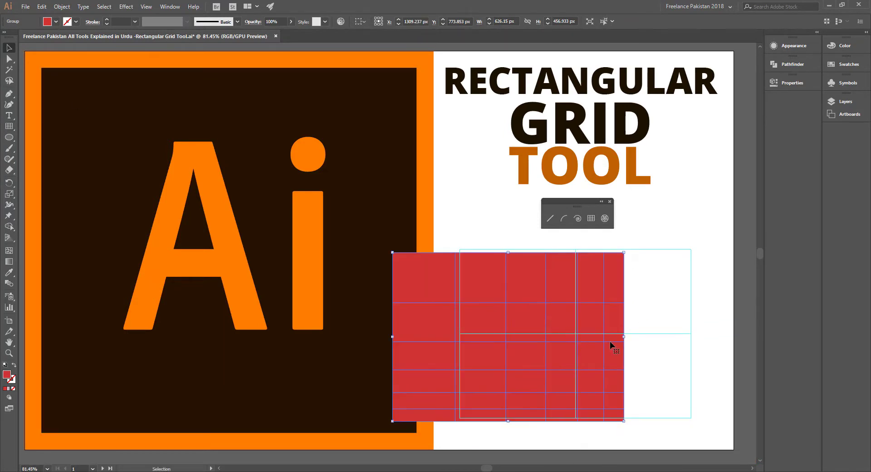
{"action": "left_click_drag", "start_coordinate": [407, 266], "coordinate": [221, 222]}
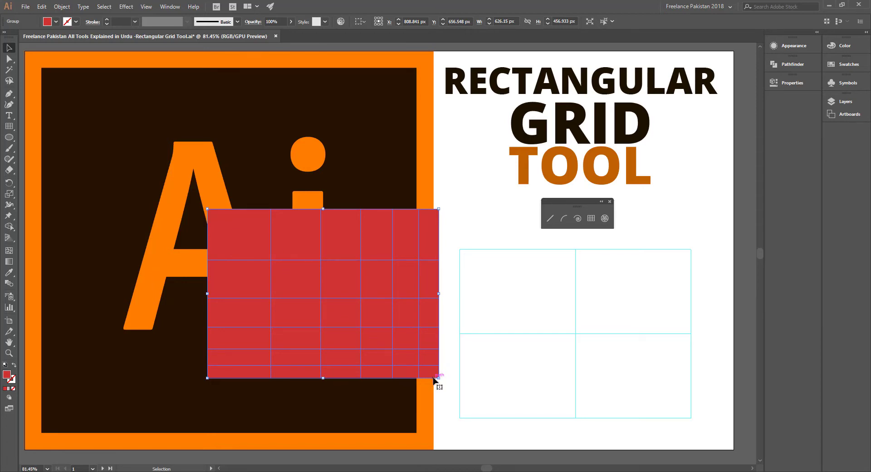
{"action": "left_click_drag", "start_coordinate": [343, 229], "coordinate": [595, 265]}
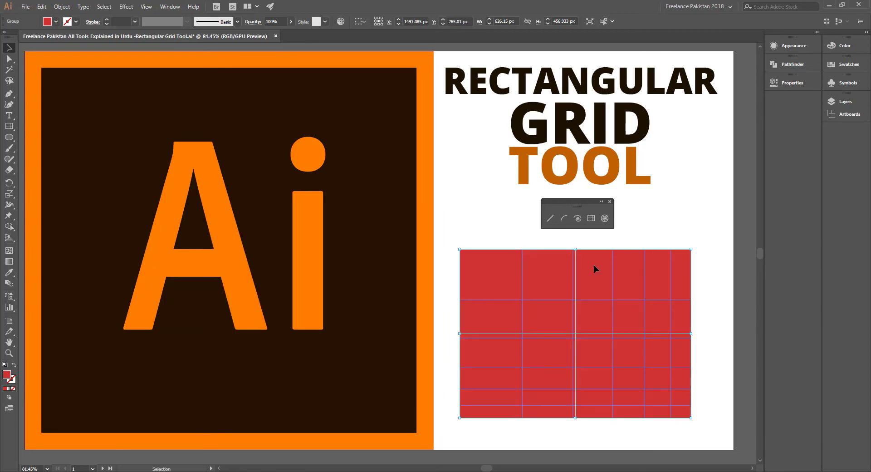